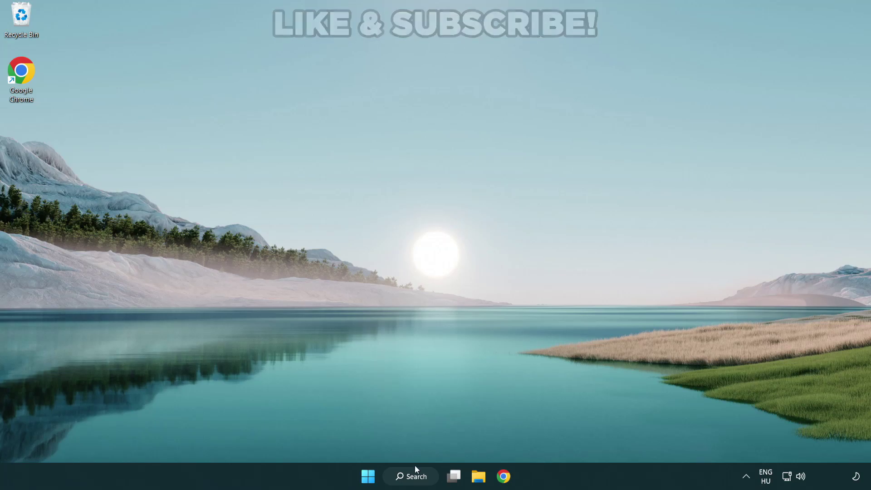
- Search Windows for 'device manager' to bring up Device Manager as the best match
left_click(416, 480)
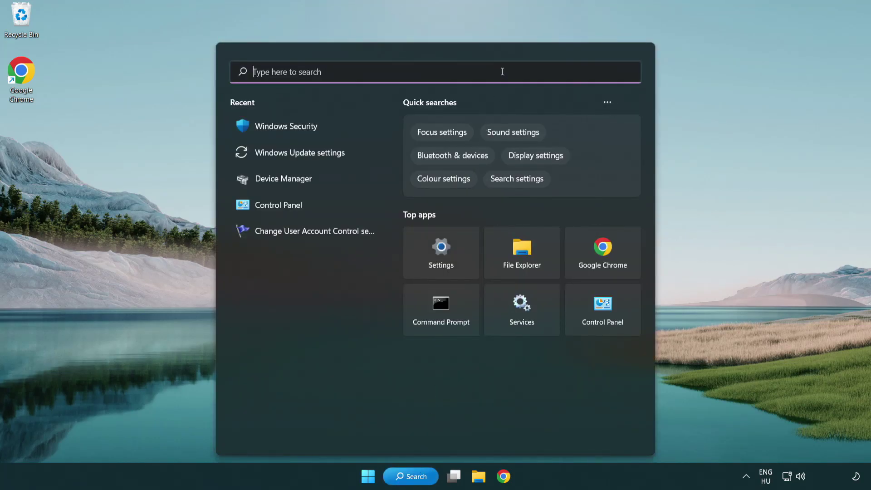
type("device m")
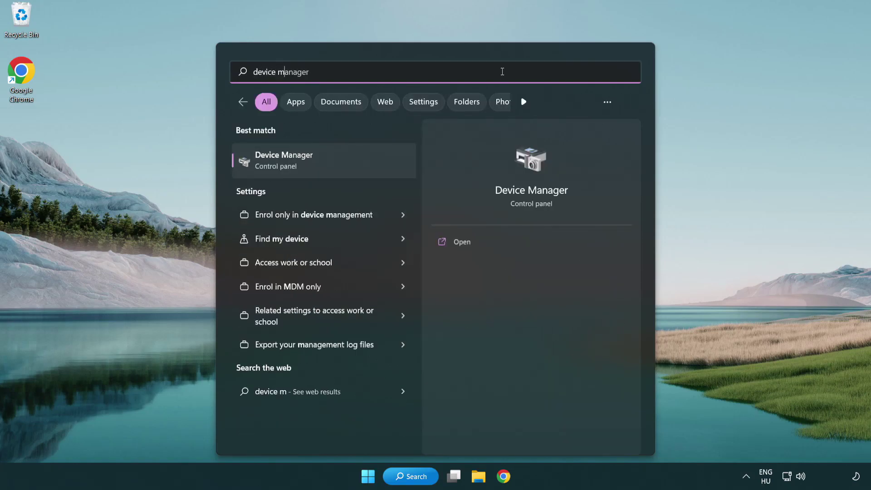
type("anager")
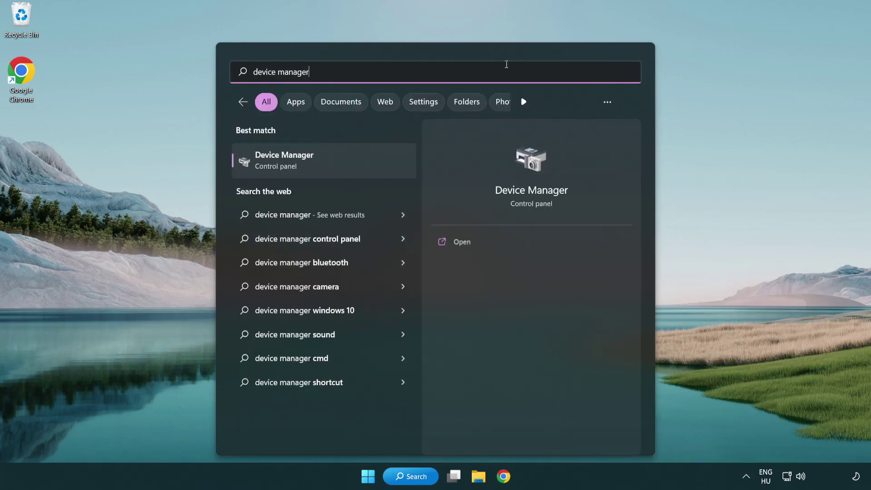
- Open Device Manager, expand Display adapters, and bring up the VMware SVGA 3D adapter's context menu
left_click(349, 168)
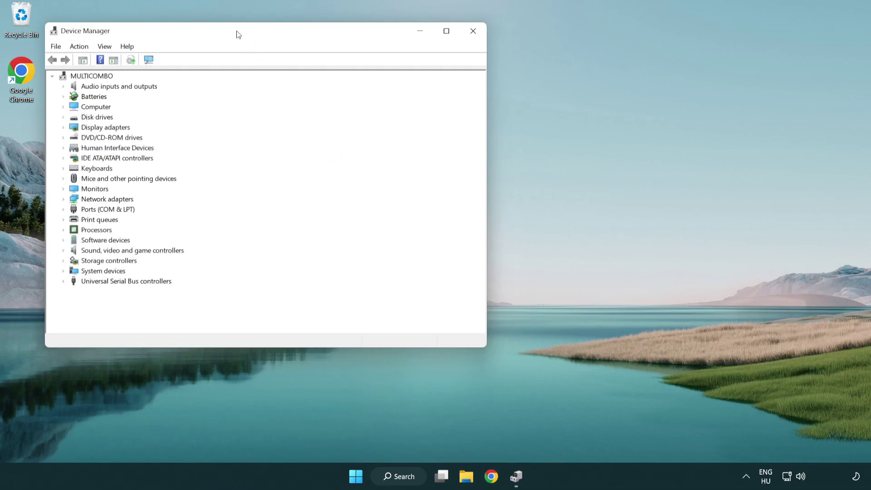
left_click_drag(235, 33, 384, 88)
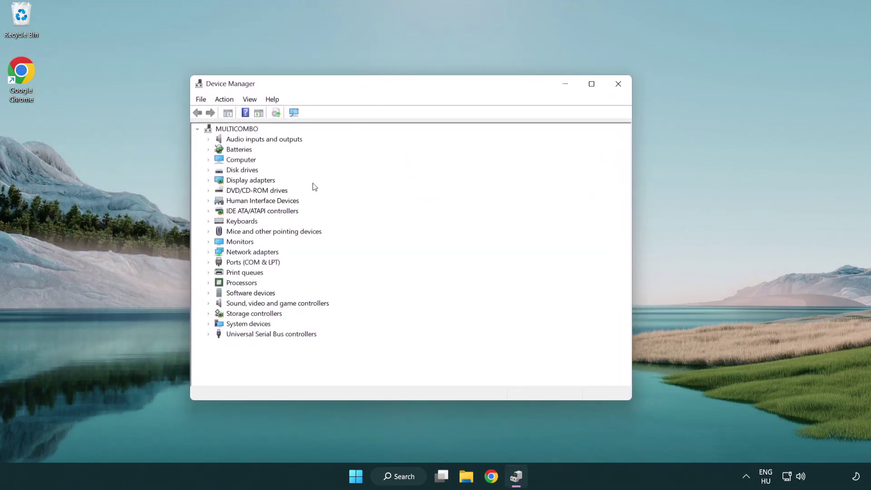
left_click(234, 181)
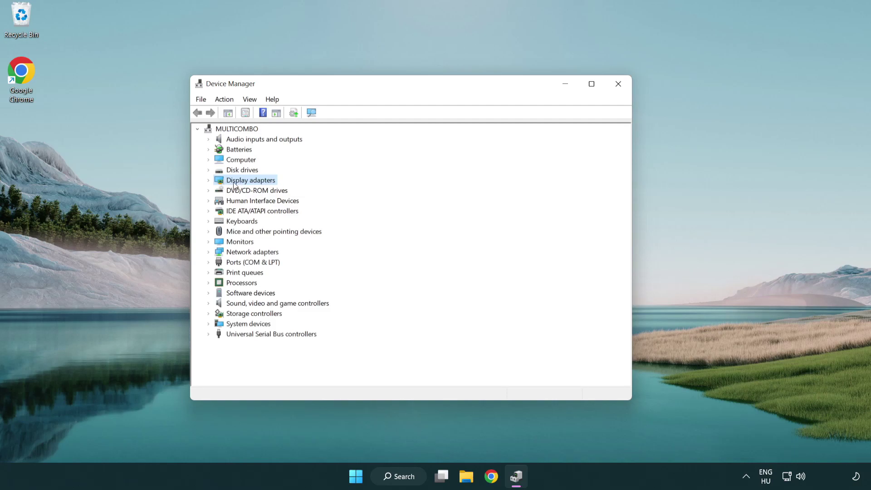
left_click(209, 182)
left_click(243, 192)
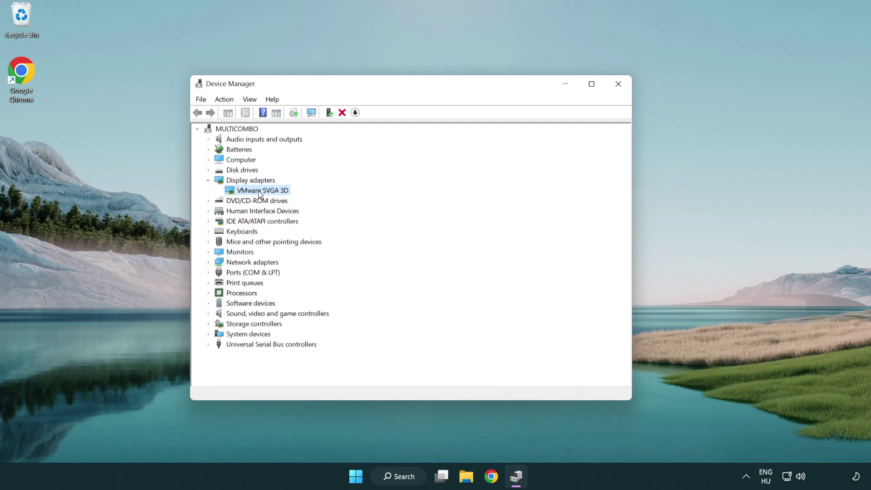
right_click(258, 191)
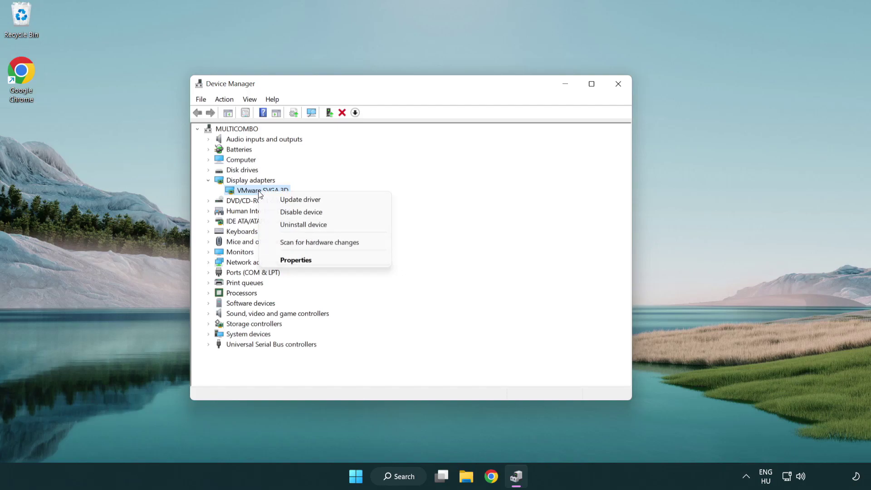
- Run an automatic driver search for VMware SVGA 3D and close the wizard once the best driver is confirmed
left_click(344, 201)
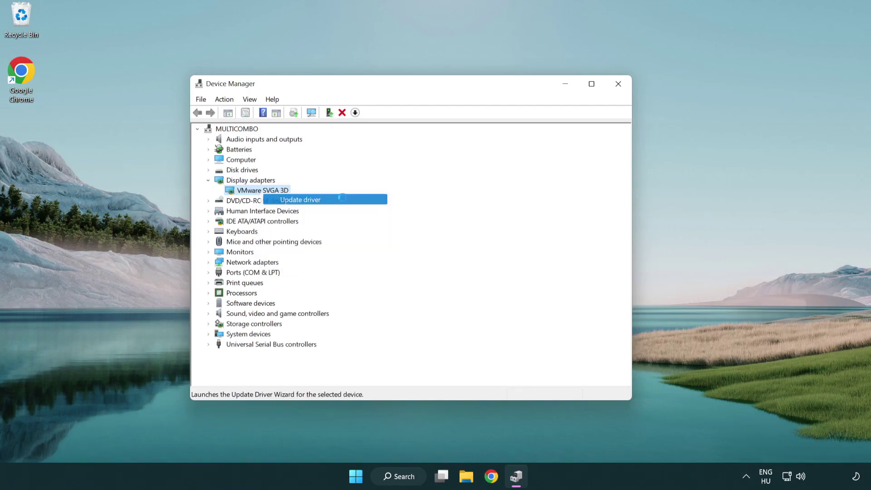
left_click_drag(361, 136, 378, 131)
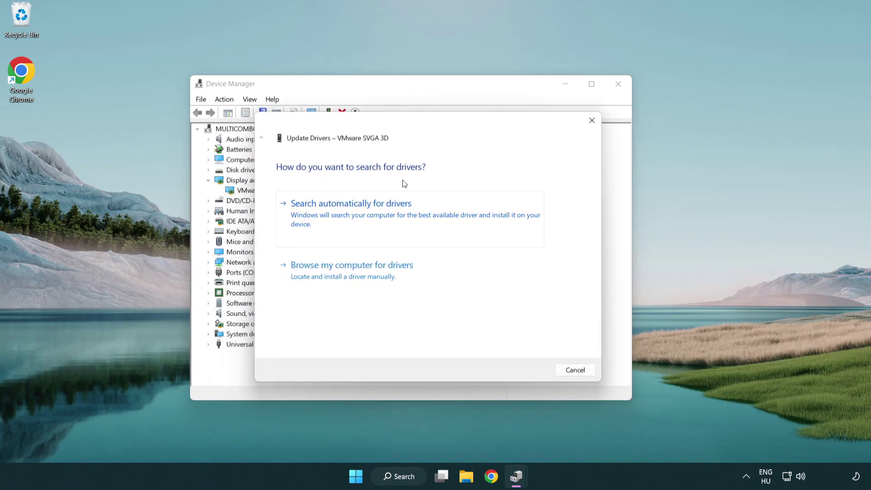
left_click(383, 212)
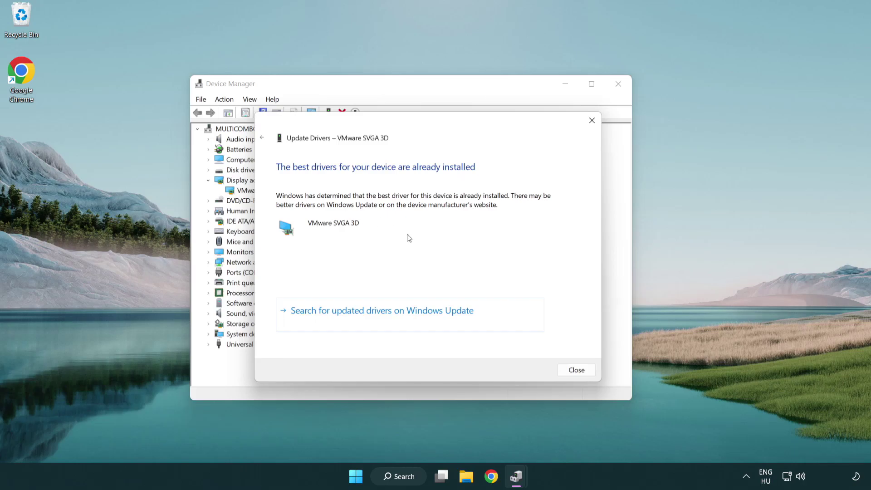
left_click(576, 370)
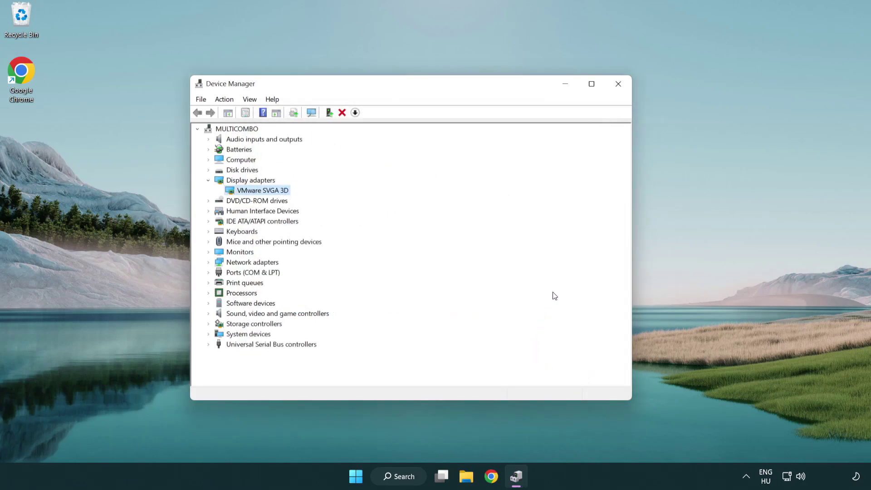
- Close Device Manager, then search 'update' and open the Windows Update settings page
left_click(621, 87)
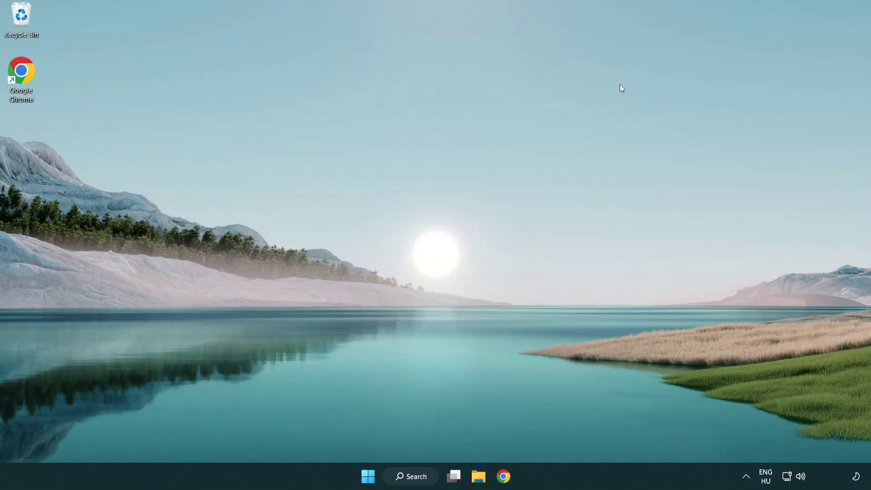
left_click(419, 475)
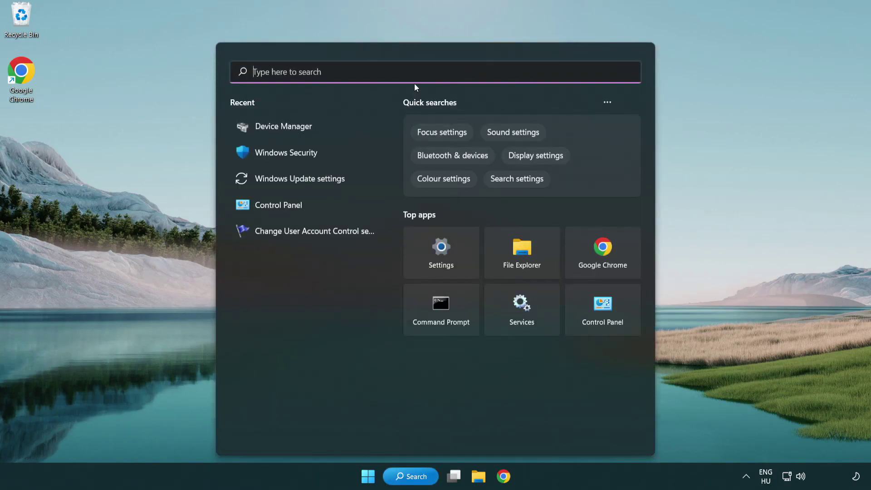
type("update")
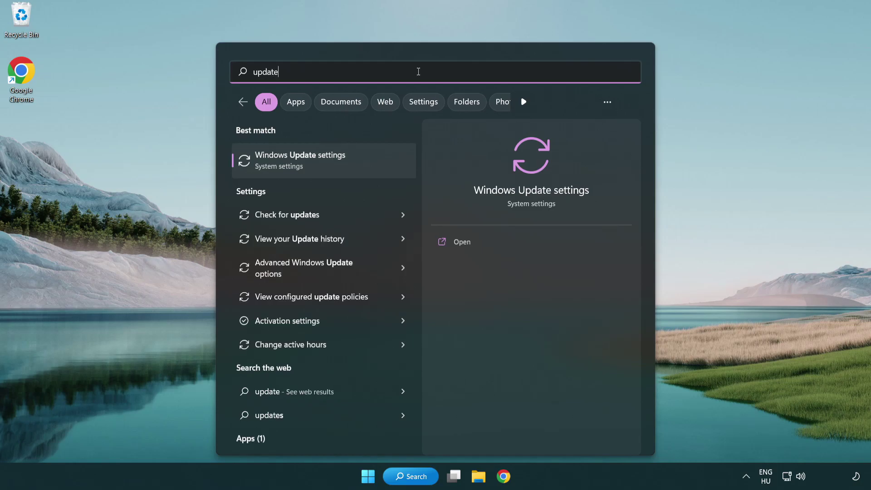
left_click(342, 168)
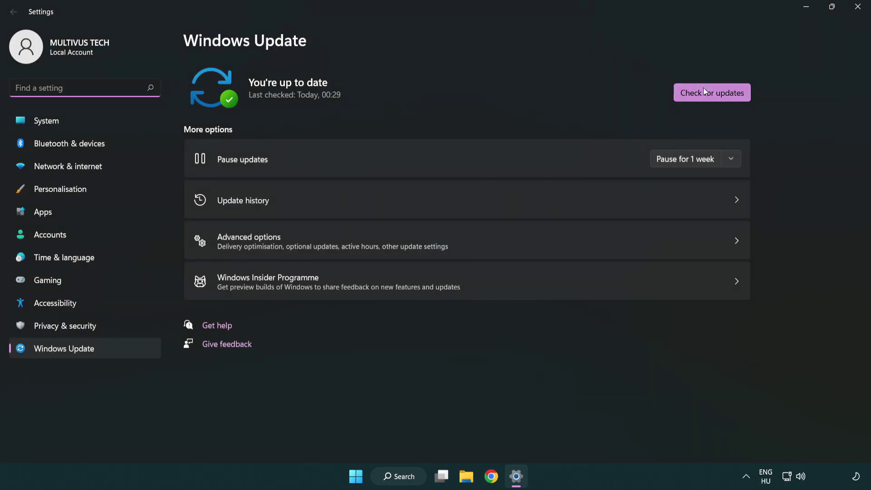
- Check Windows Update for new updates and close Settings once it reports up to date
left_click(727, 98)
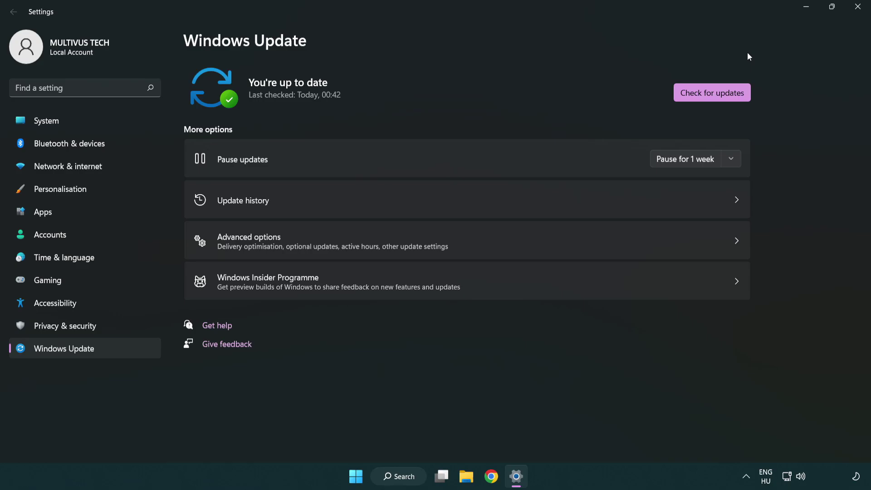
left_click(854, 13)
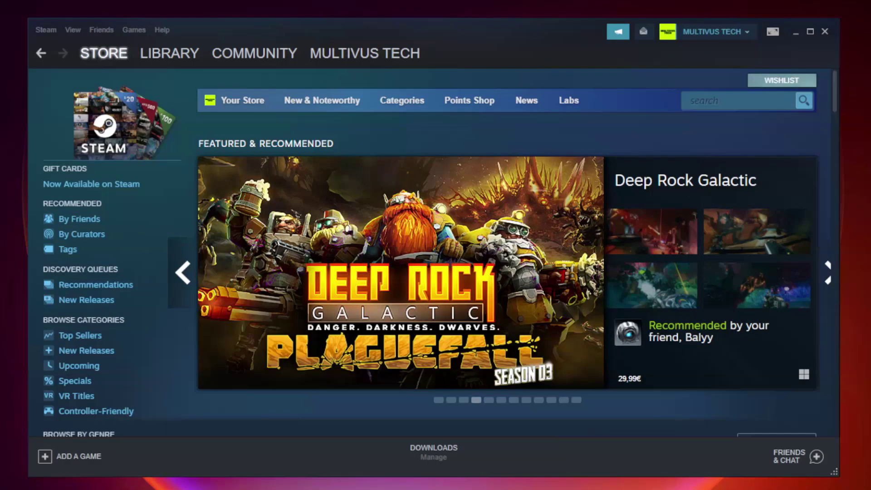
- Go to the Steam Library and right-click the crashing game listed under Favorites
mouse_move(145, 58)
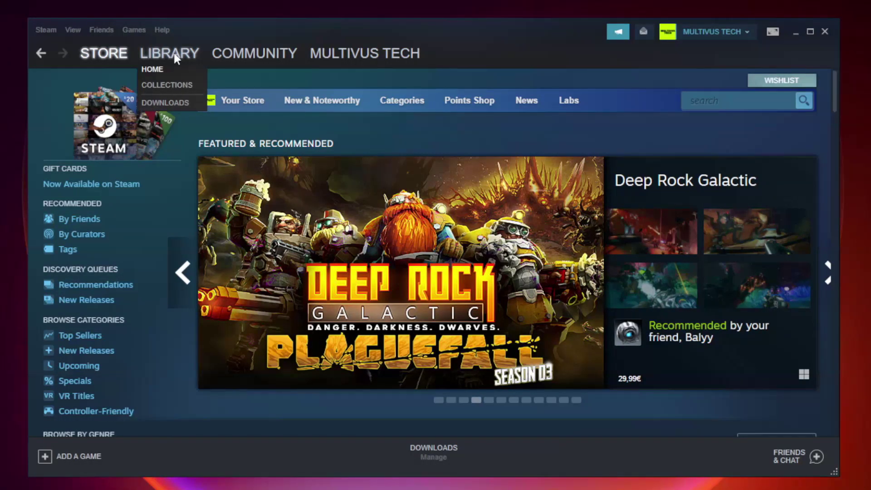
left_click(169, 54)
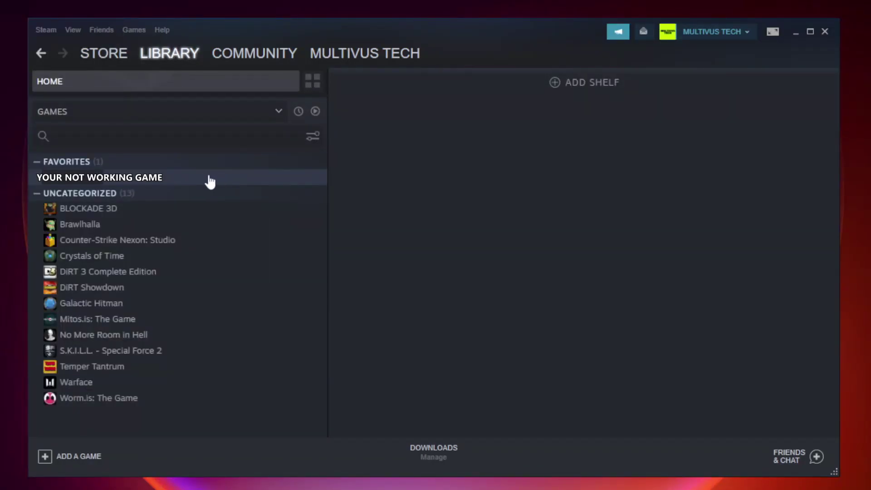
left_click(188, 178)
right_click(188, 180)
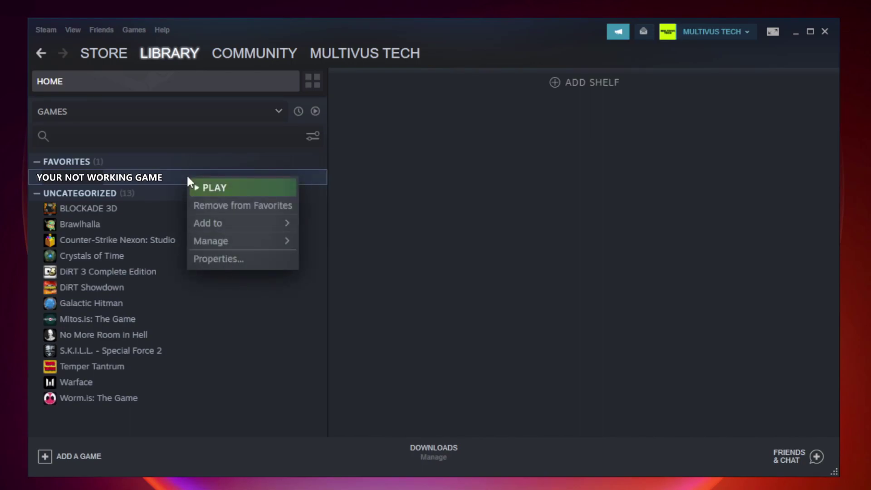
- Open Unturned's Properties and verify its local game files, validating all 9192 files
left_click(240, 259)
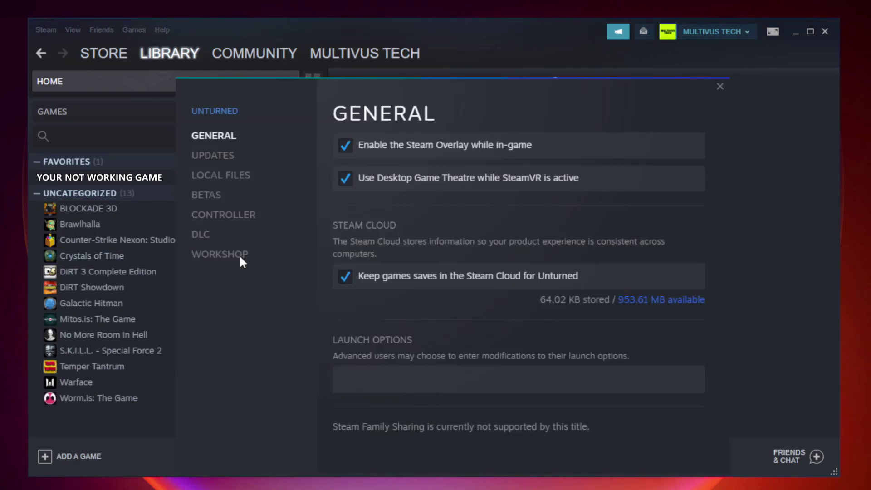
left_click(231, 178)
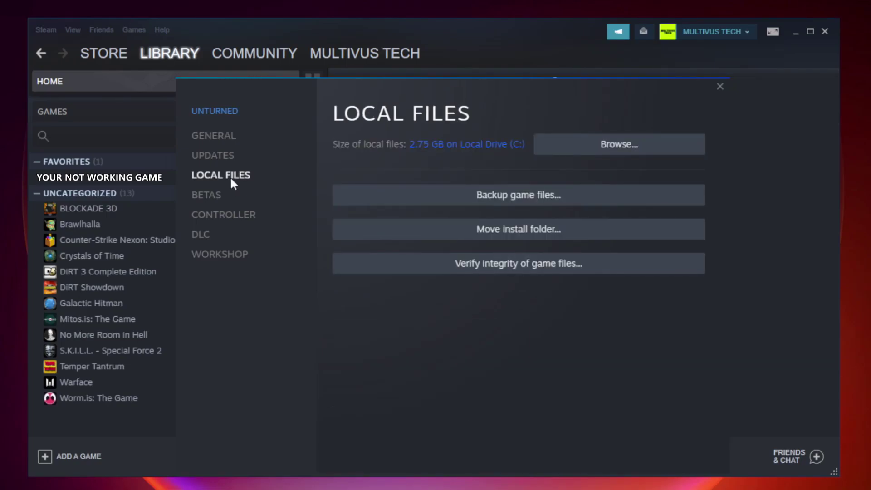
left_click(526, 268)
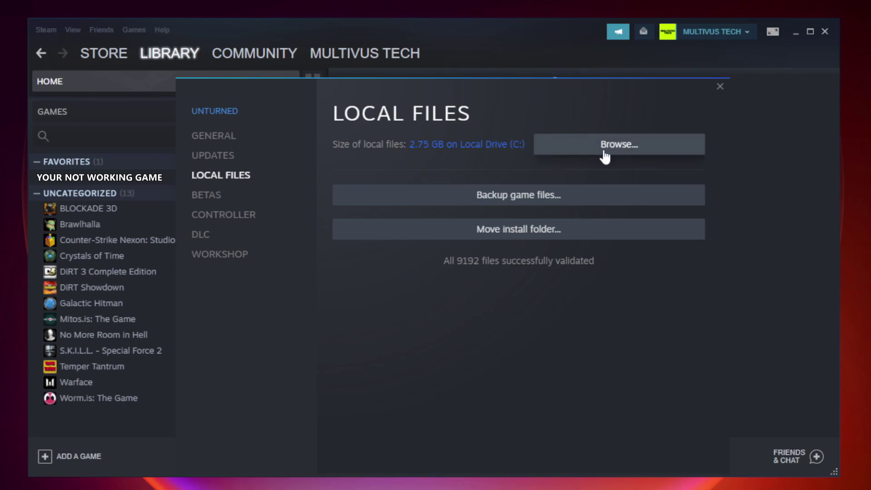
- Browse to the game's install folder and open the YOUR NOT WORKING GAME shortcut's Properties
left_click(622, 152)
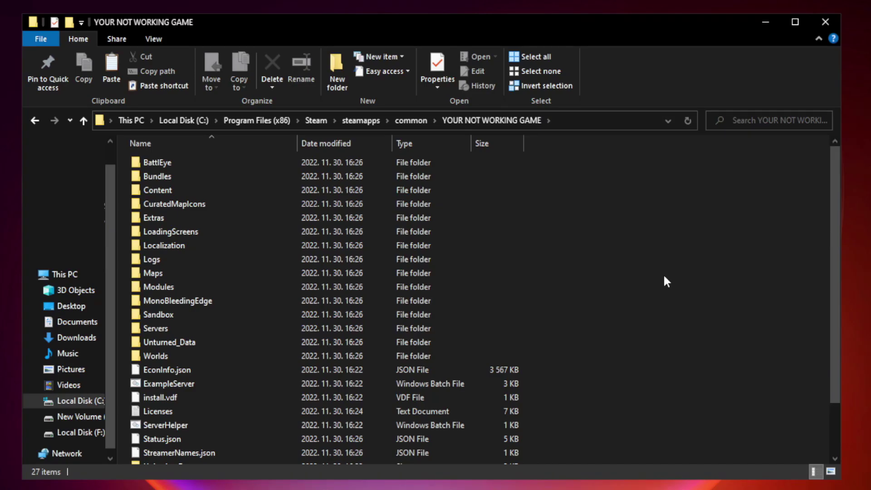
left_click_drag(836, 238, 836, 312)
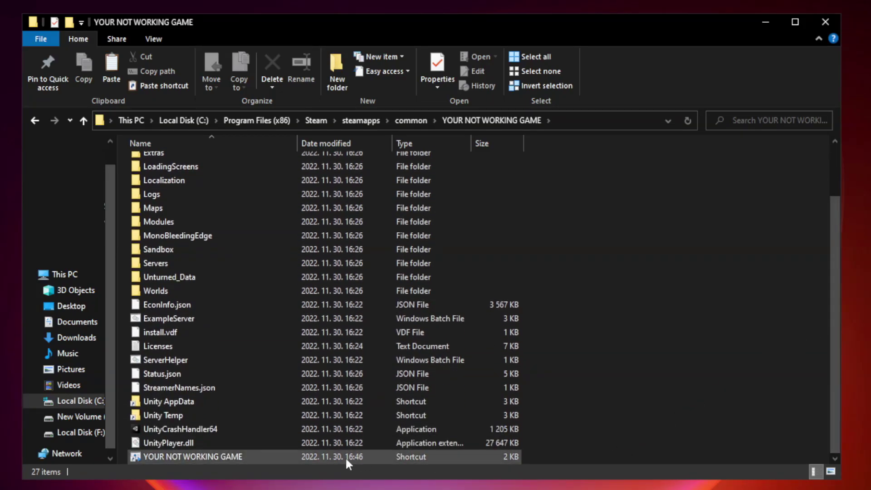
left_click(300, 458)
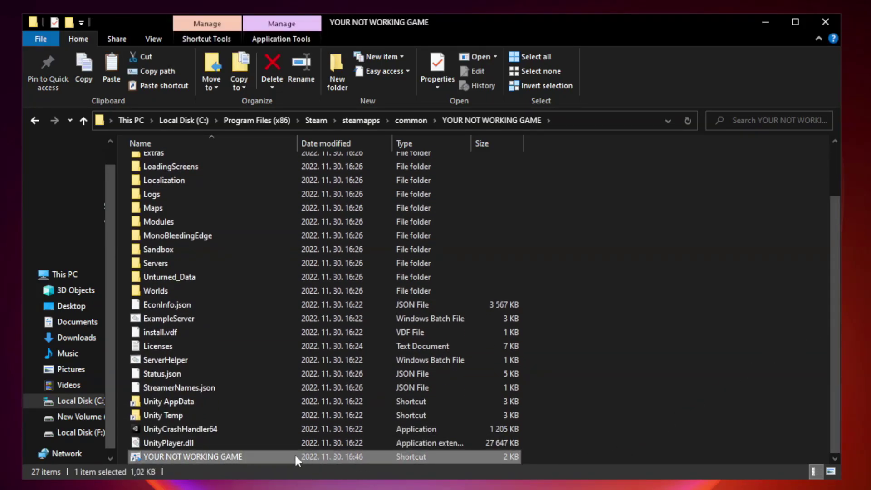
right_click(295, 459)
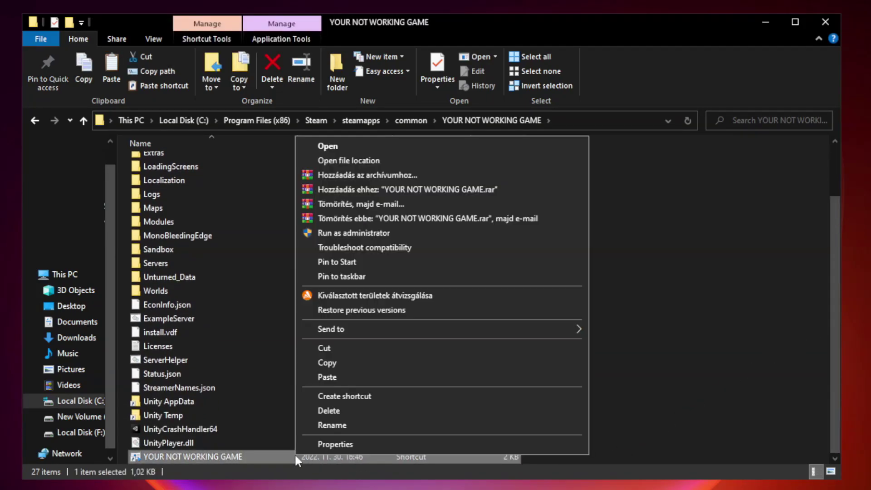
left_click(438, 446)
- Set the shortcut to Windows 8 compatibility mode, run as administrator, fullscreen optimizations off, and apply
left_click_drag(433, 240, 432, 98)
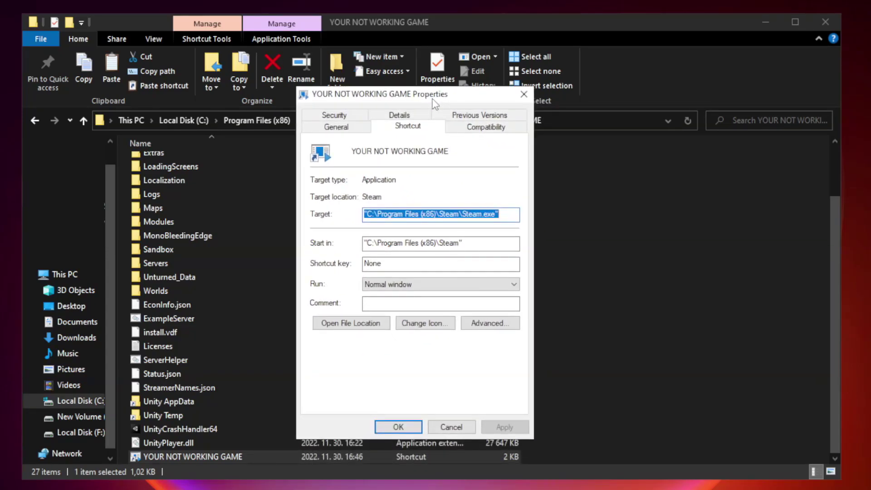
left_click(484, 131)
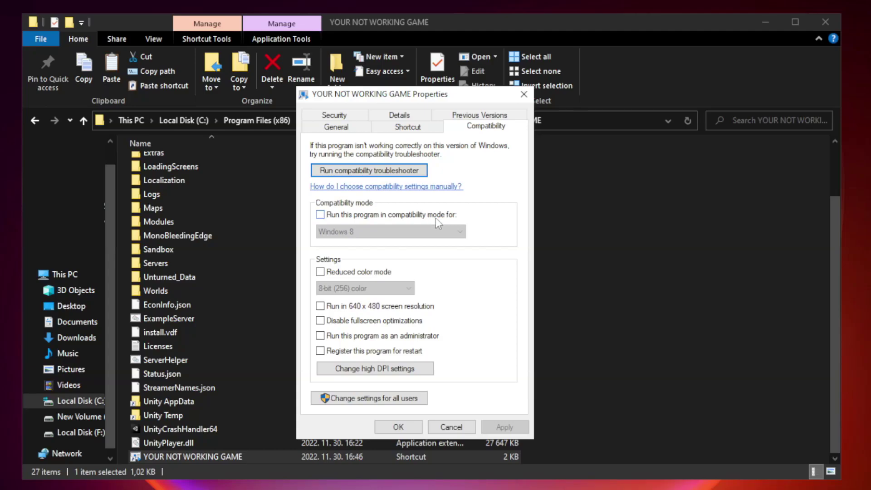
left_click(347, 219)
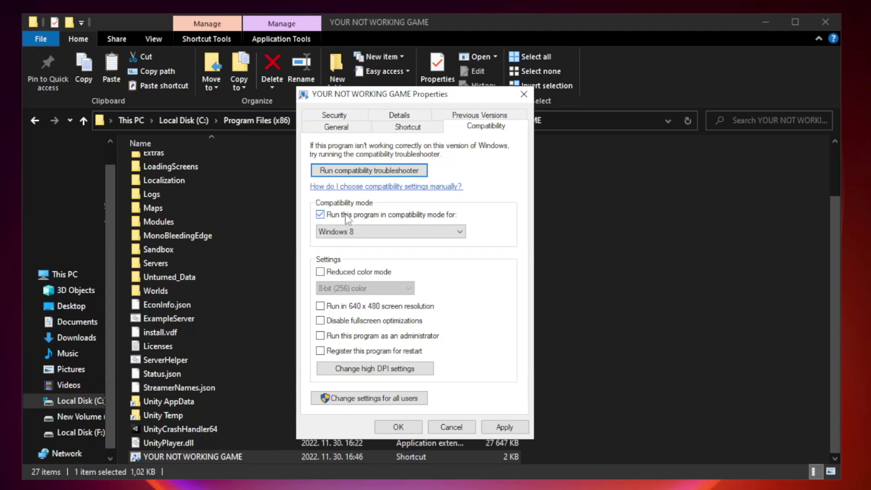
left_click(372, 231)
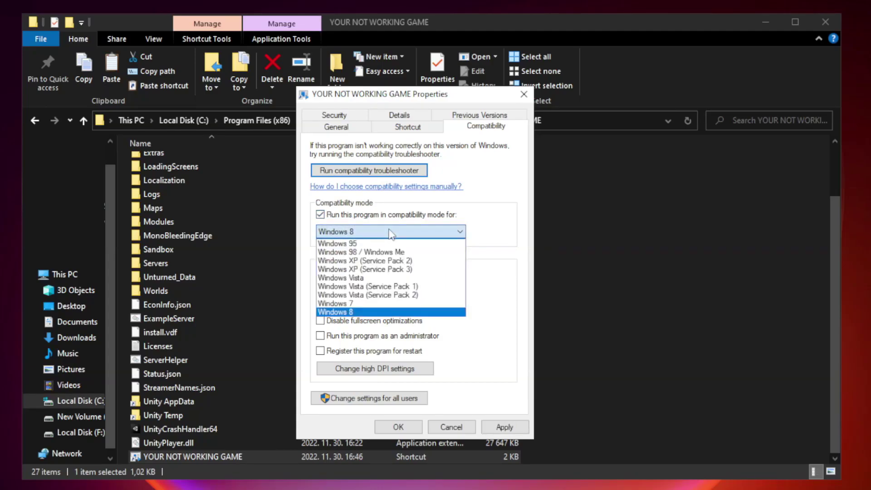
left_click(369, 312)
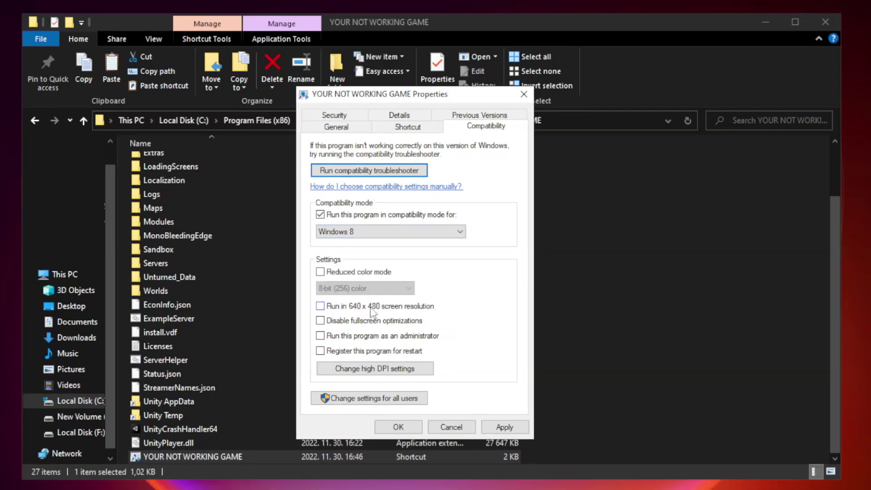
left_click(341, 325)
left_click(501, 429)
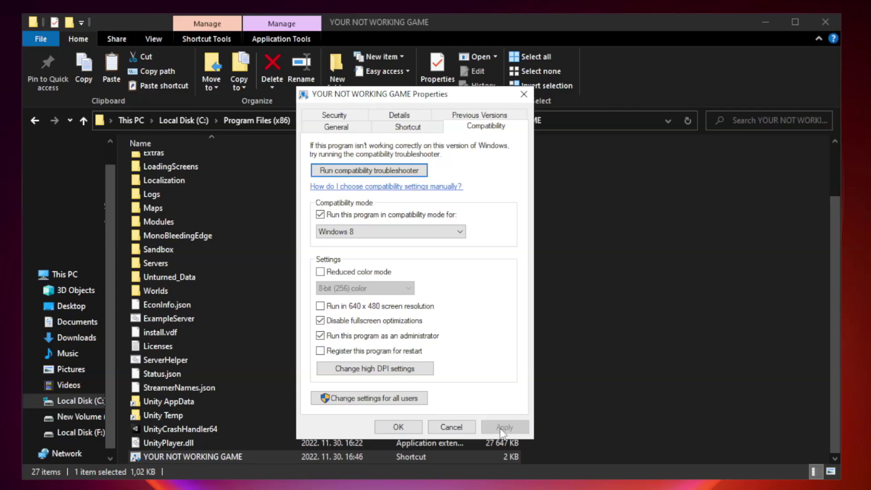
left_click(397, 427)
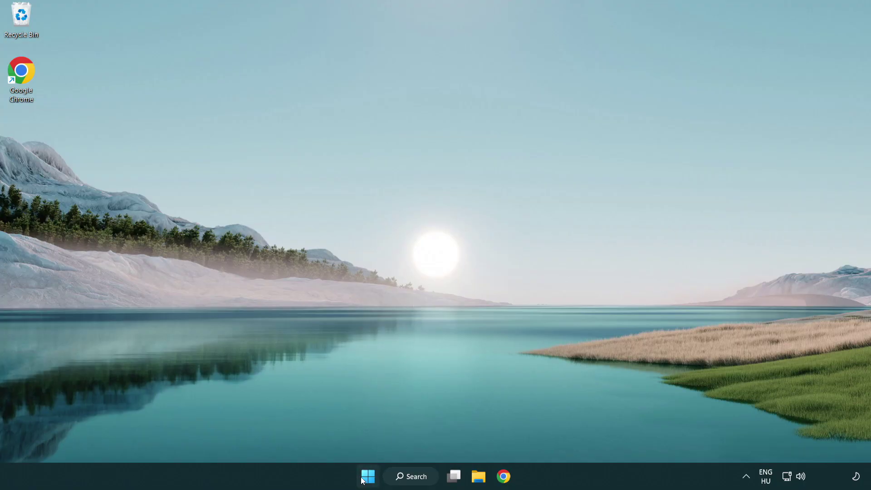
- Open Task Manager from the Start button's right-click menu and show the Startup apps list
right_click(368, 477)
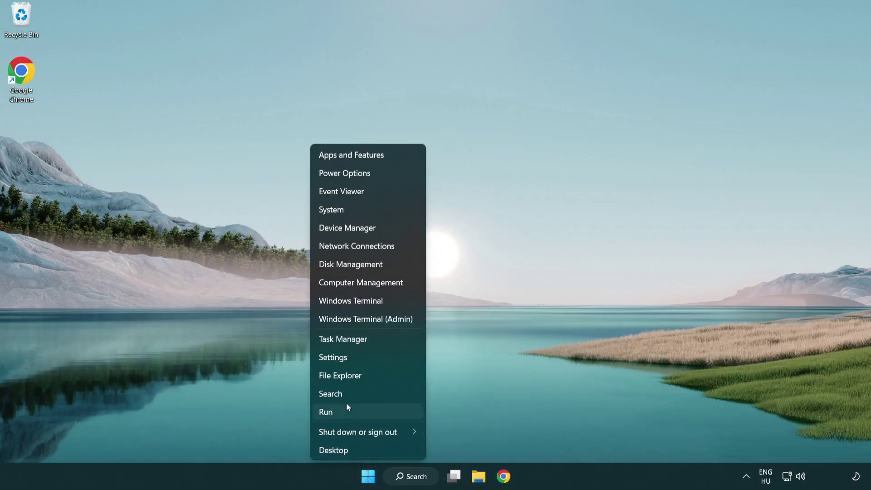
left_click(385, 342)
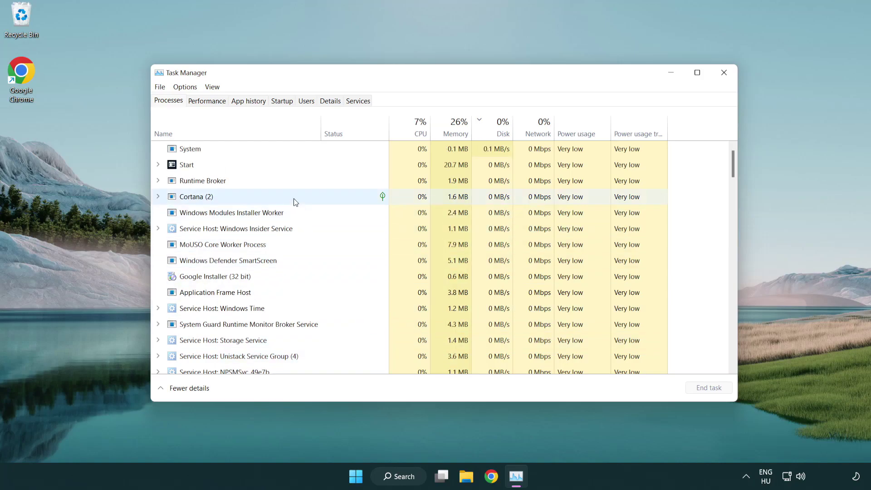
left_click(285, 105)
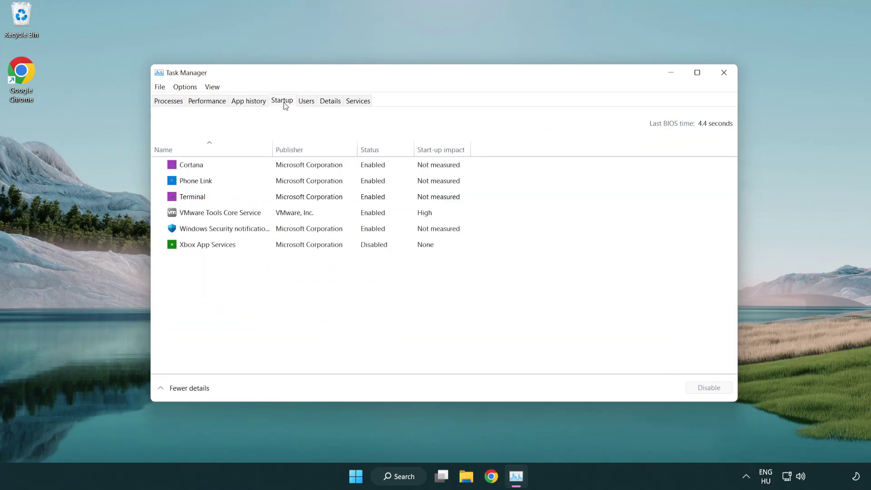
- Disable Terminal, Phone Link, Cortana and Windows Security at startup, then close Task Manager
left_click(285, 198)
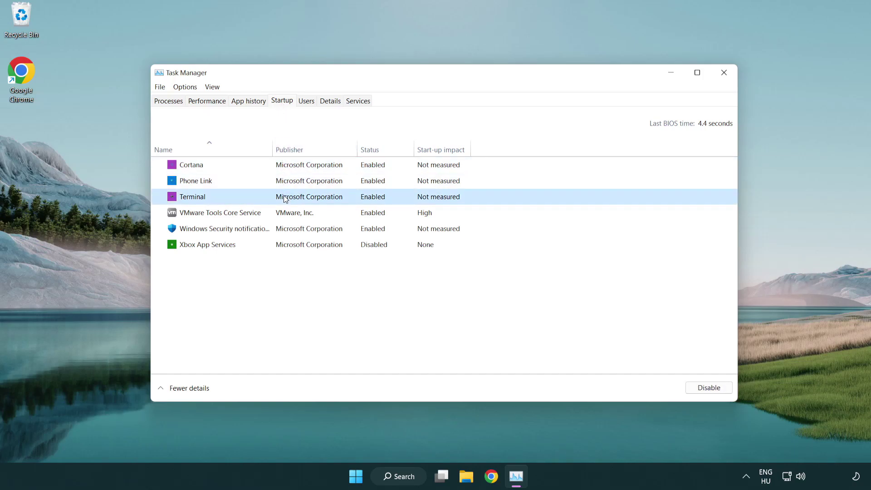
left_click(694, 388)
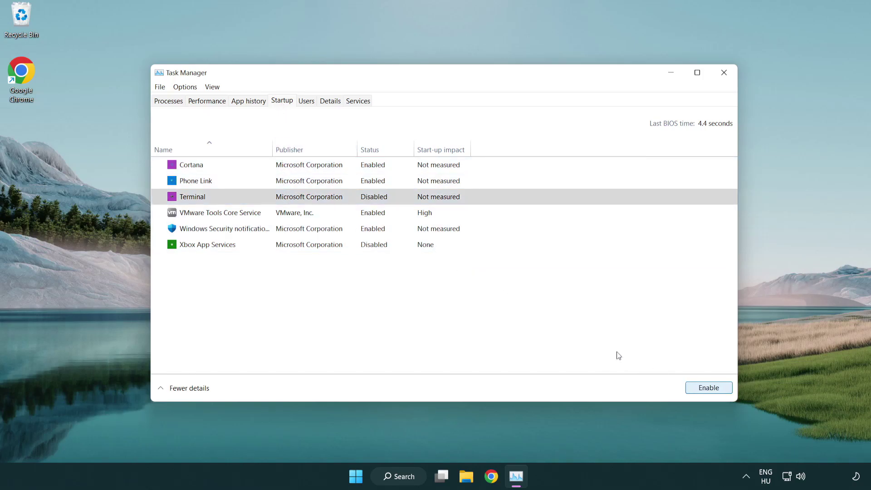
left_click(363, 184)
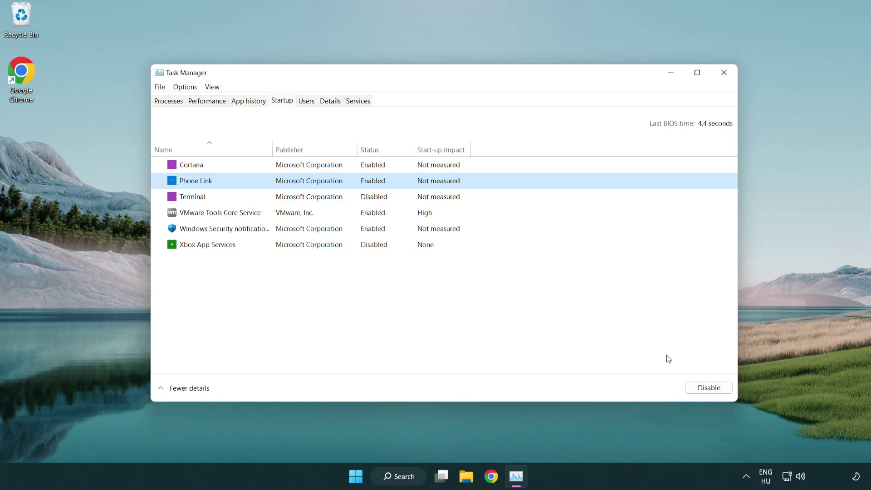
left_click(707, 388)
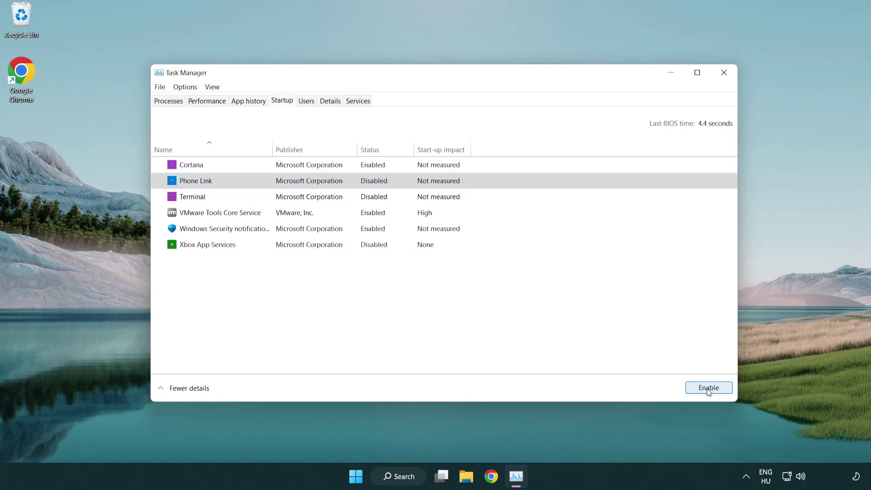
left_click(311, 170)
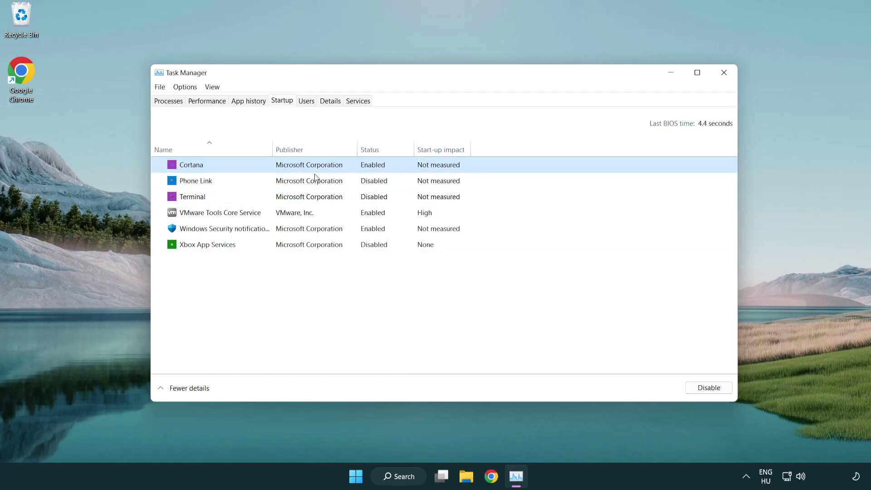
left_click(691, 386)
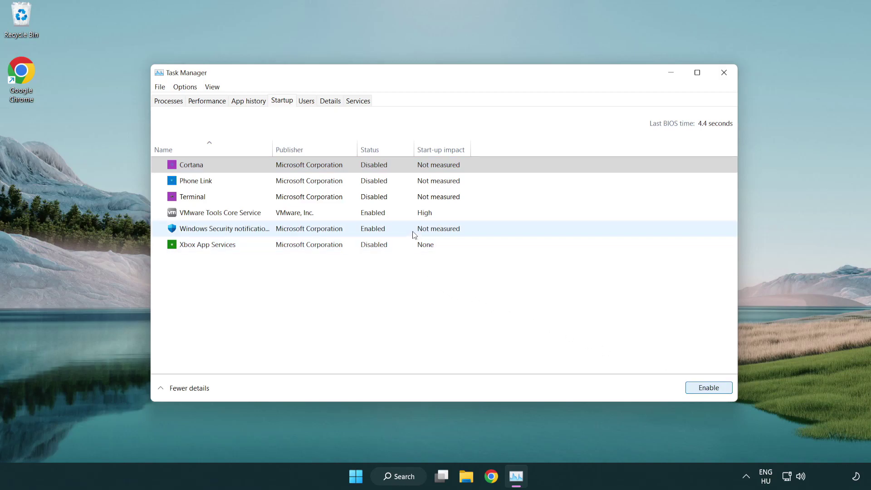
left_click(415, 232)
left_click(687, 386)
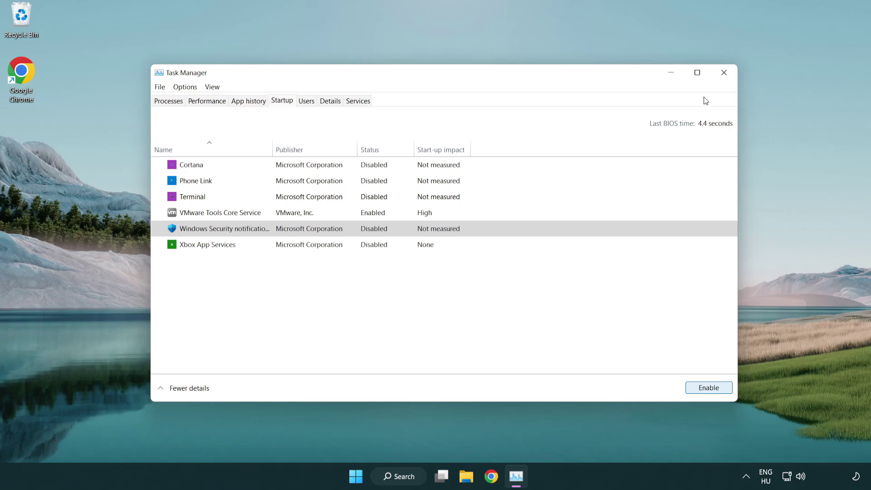
left_click(725, 74)
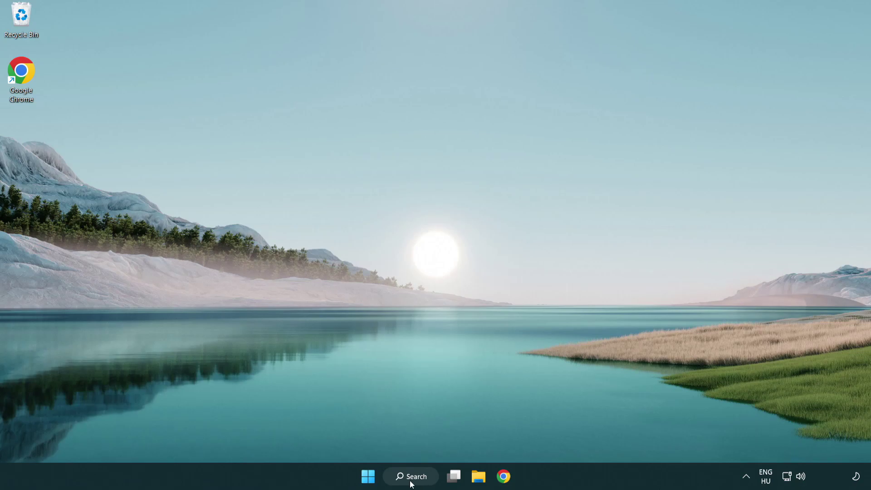
- Search Windows for 'security' to bring up the Windows Security app as best match
left_click(416, 483)
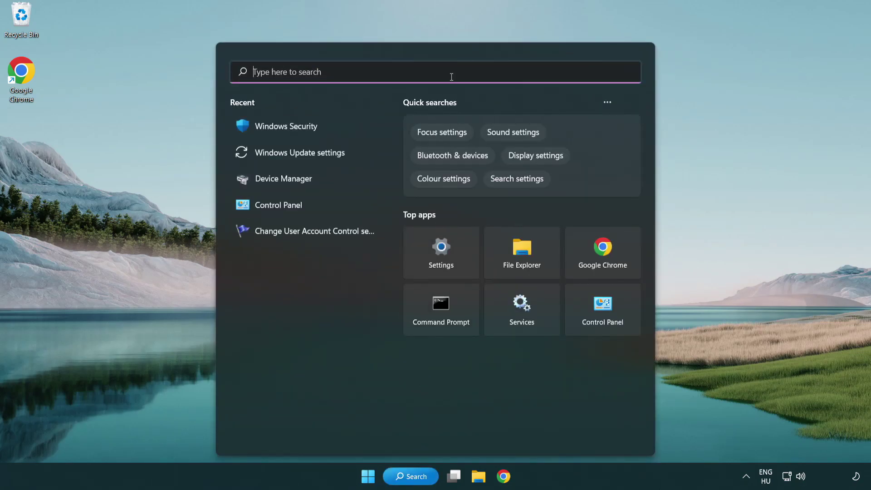
type("securi")
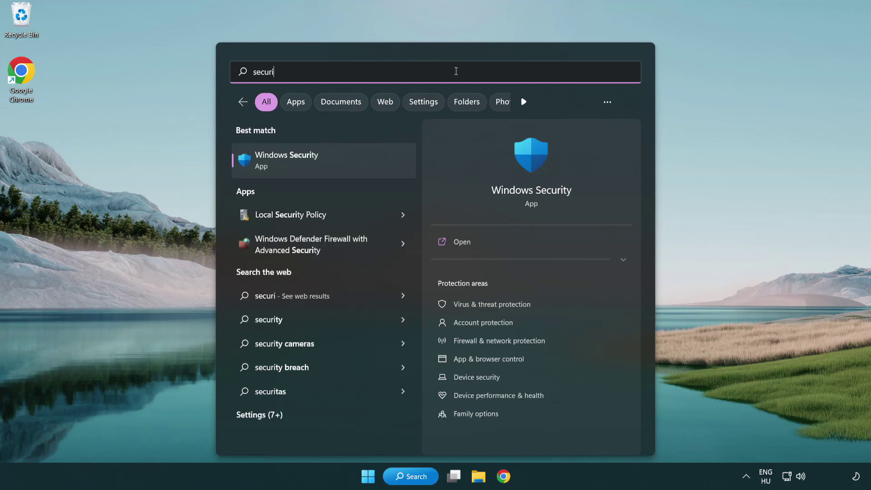
type("ty")
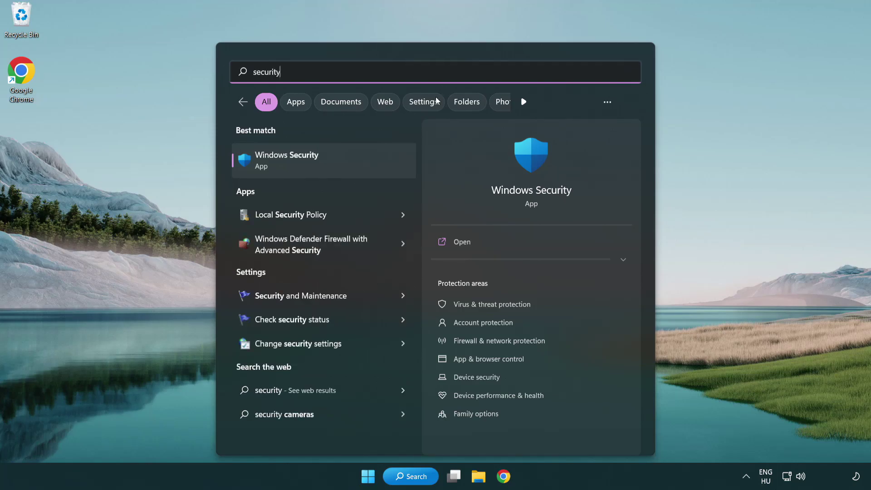
- Launch Windows Security and go to Virus & threat protection settings, scrolled down to Exclusions
left_click(356, 165)
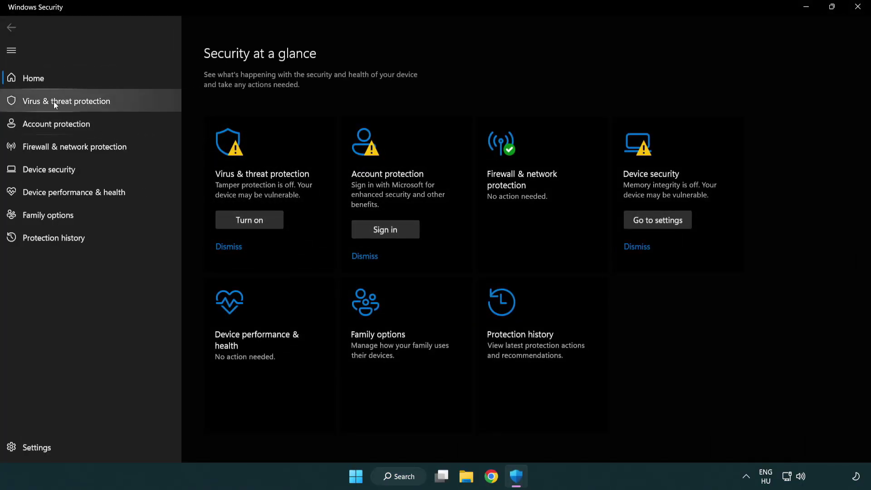
left_click(132, 104)
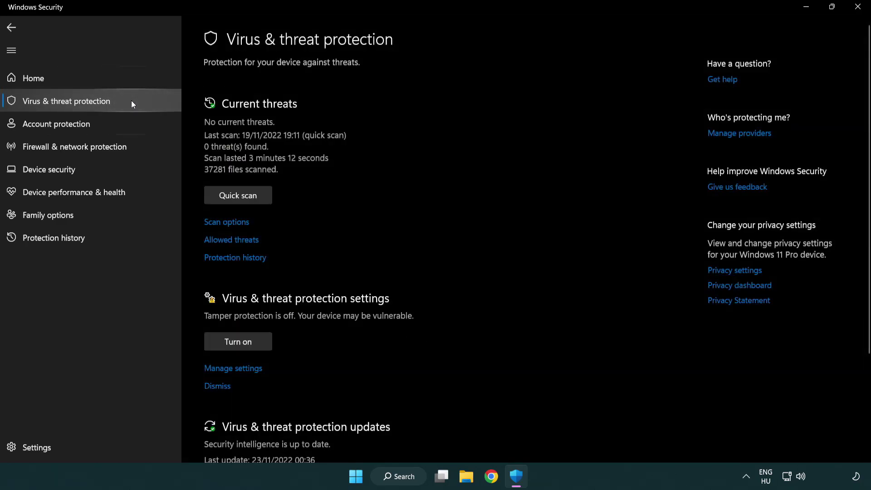
scroll(251, 186, "down", 2)
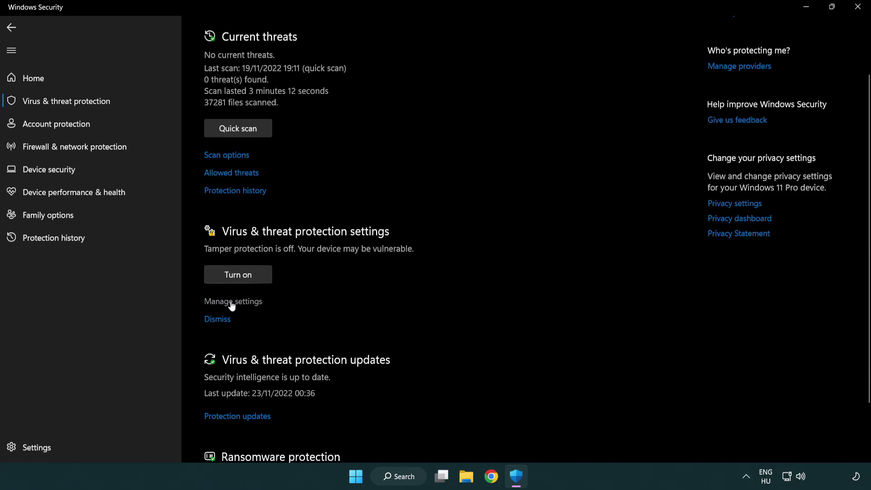
left_click(232, 302)
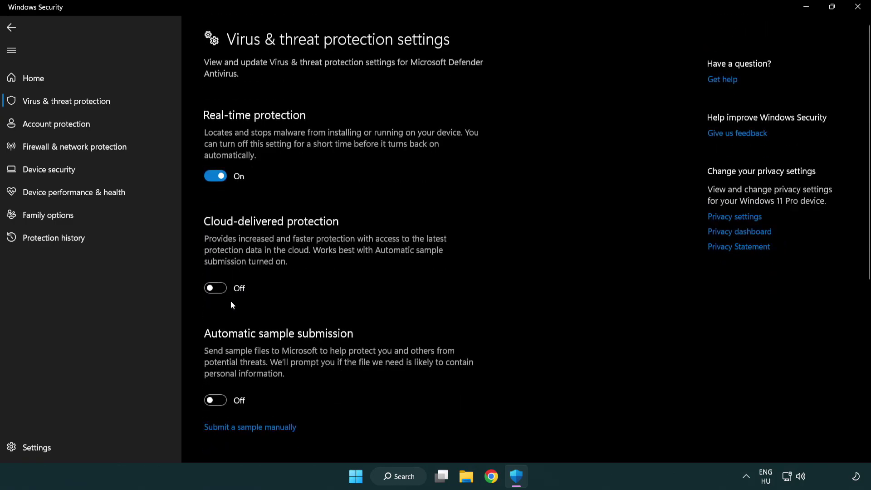
scroll(232, 304, "down", 9)
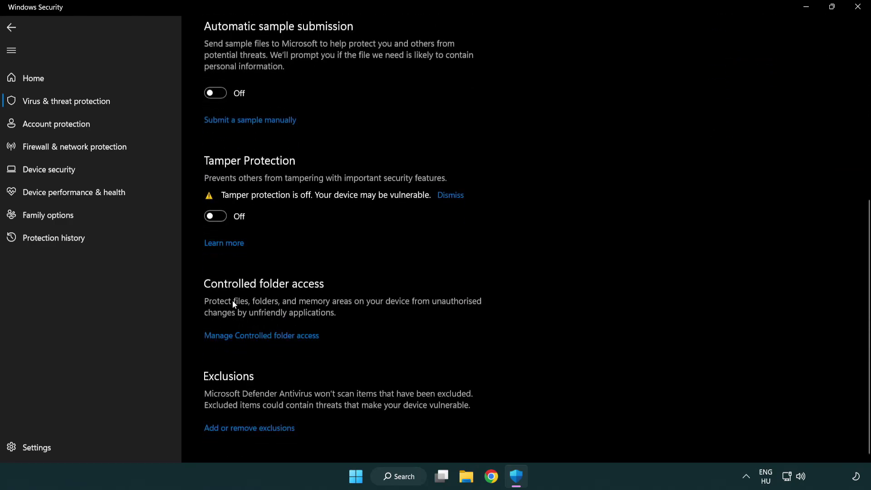
- Start adding a File exclusion and browse to C:\Program Files (x86)
left_click(252, 430)
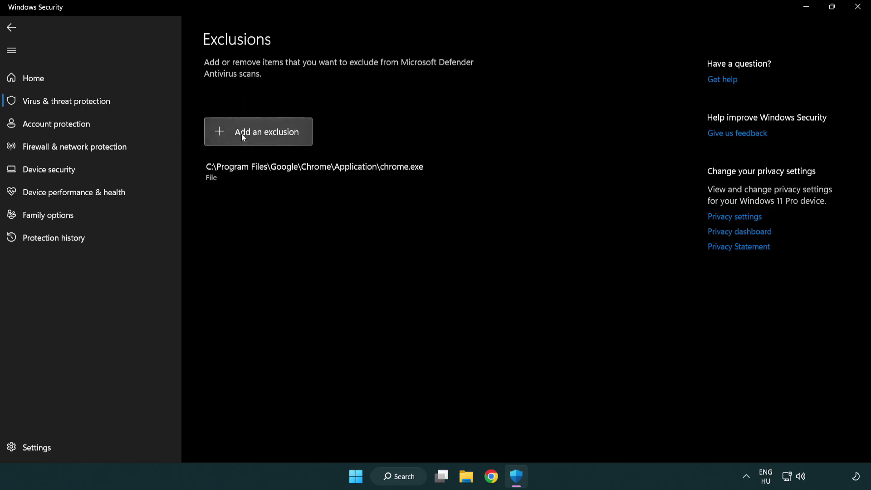
left_click(263, 137)
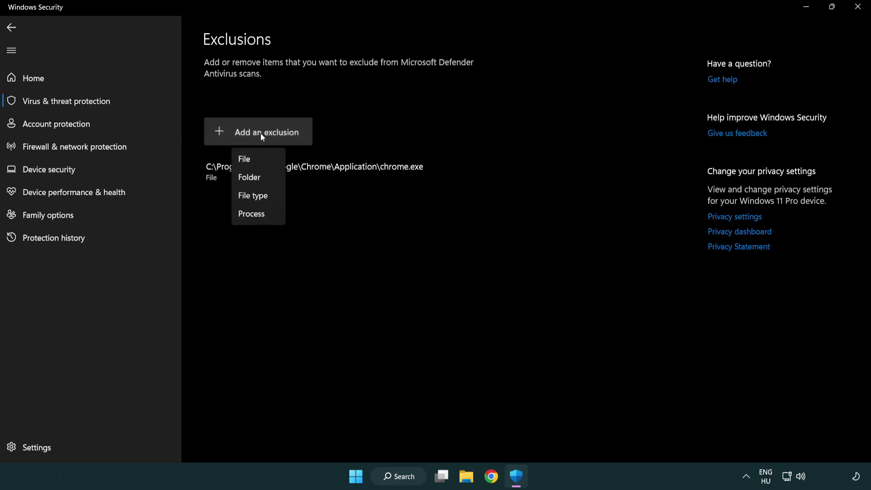
left_click(262, 161)
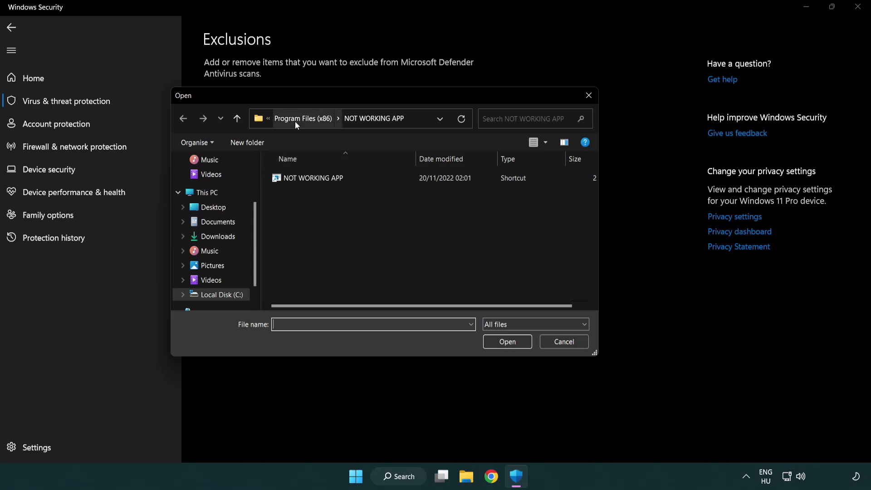
left_click(295, 120)
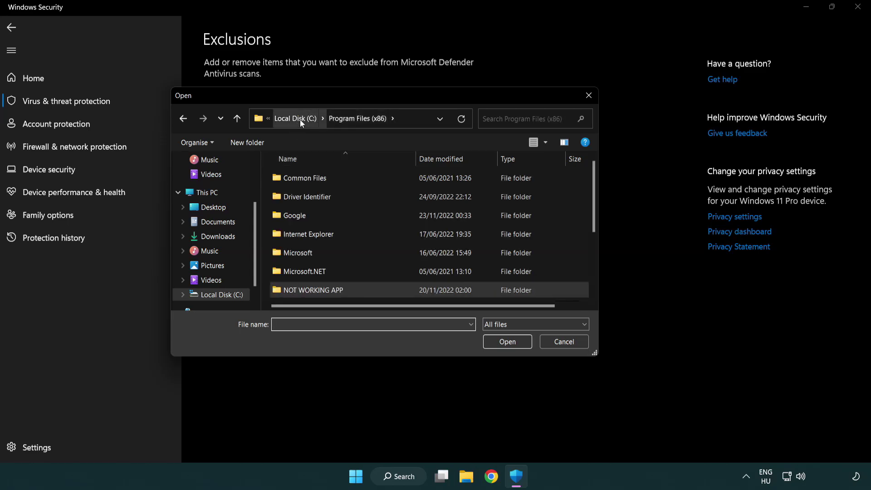
left_click(301, 119)
left_click(295, 121)
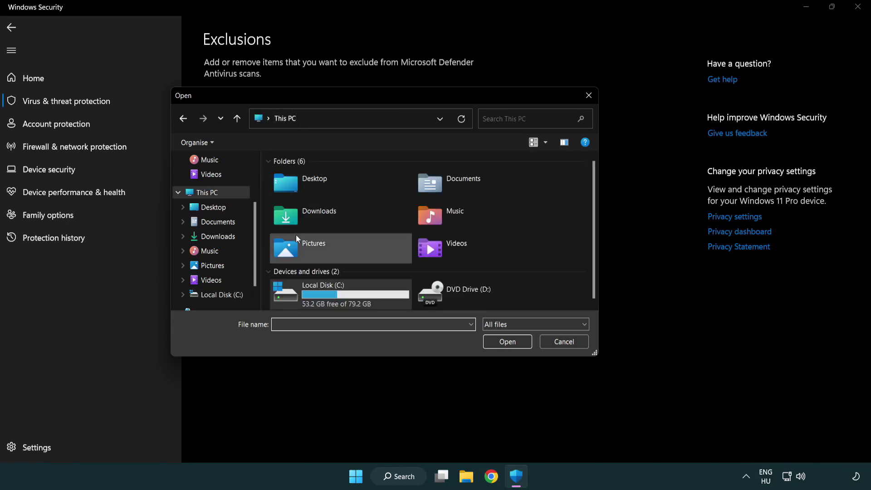
double_click(318, 301)
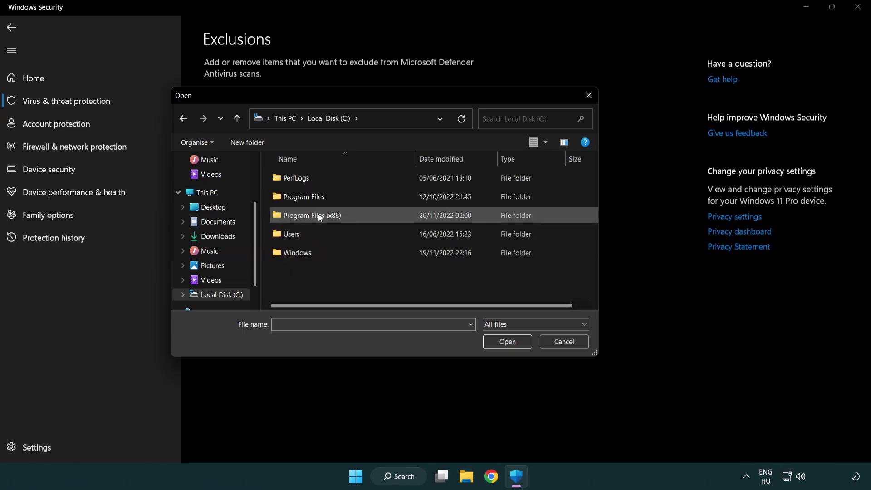
double_click(318, 214)
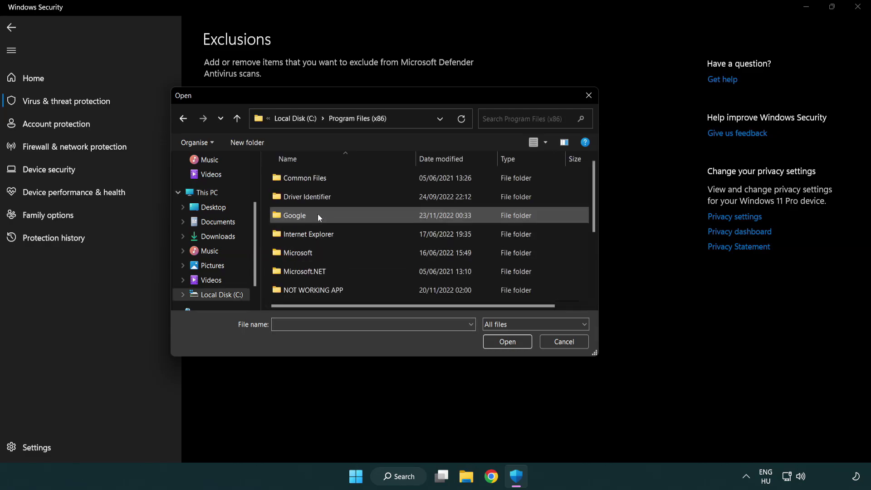
- Exclude the NOT WORKING APP shortcut from scans and close Windows Security
double_click(326, 294)
left_click(308, 179)
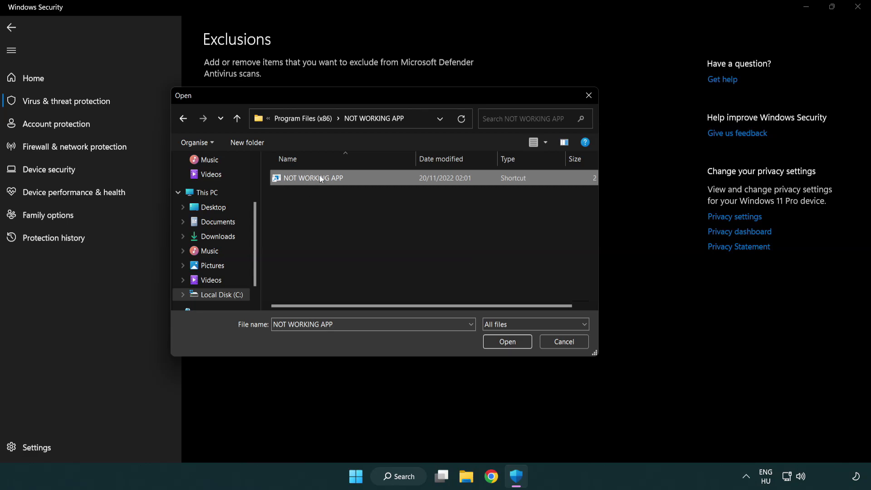
left_click(507, 348)
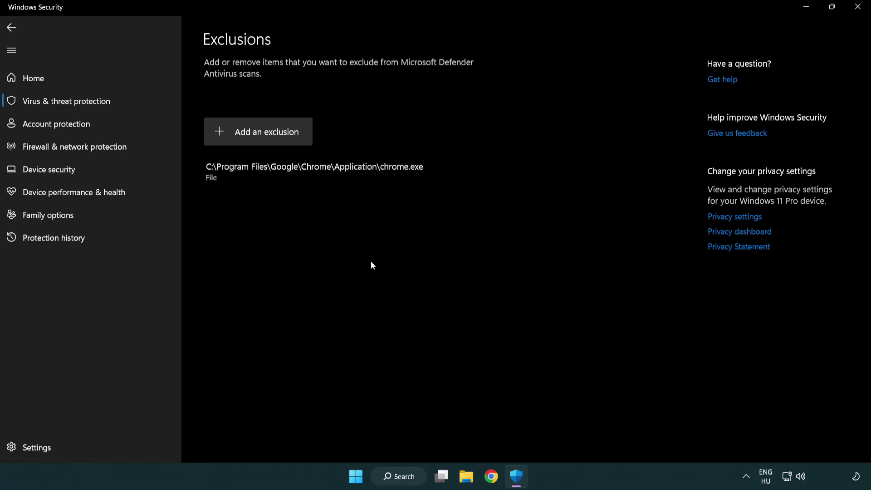
left_click(858, 8)
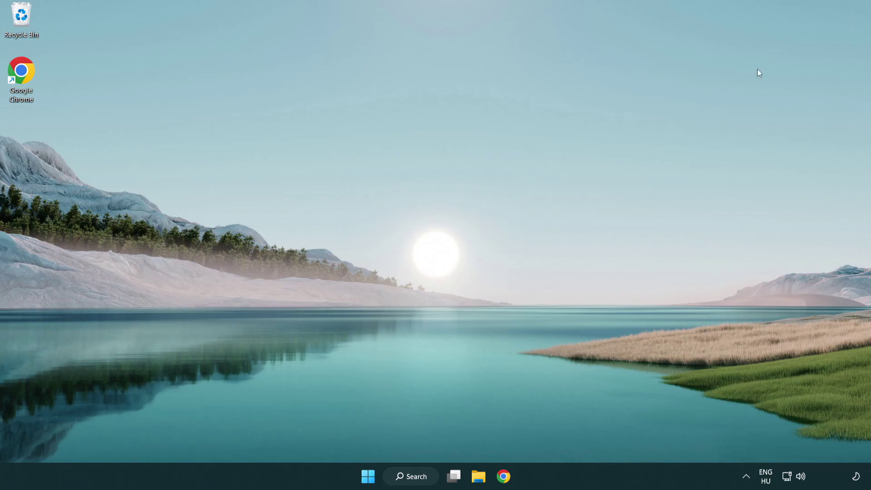
- Show the Start menu power options Sleep, Shut down and Restart
left_click(368, 477)
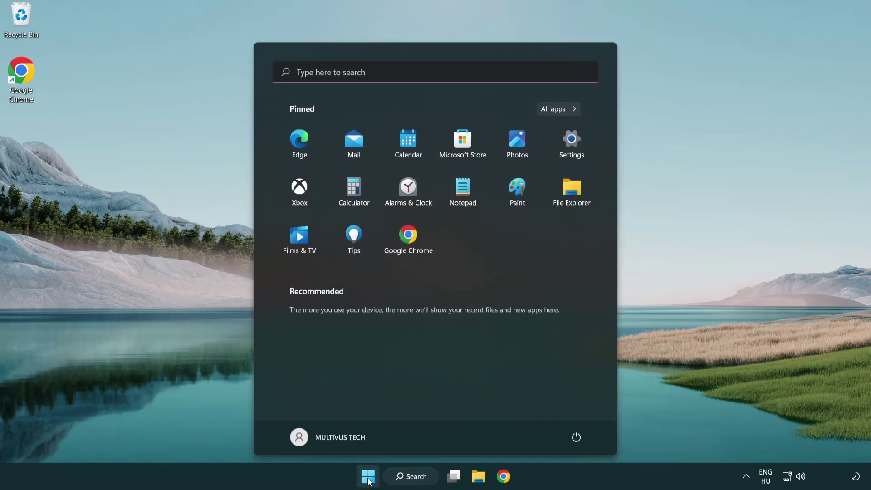
left_click(581, 436)
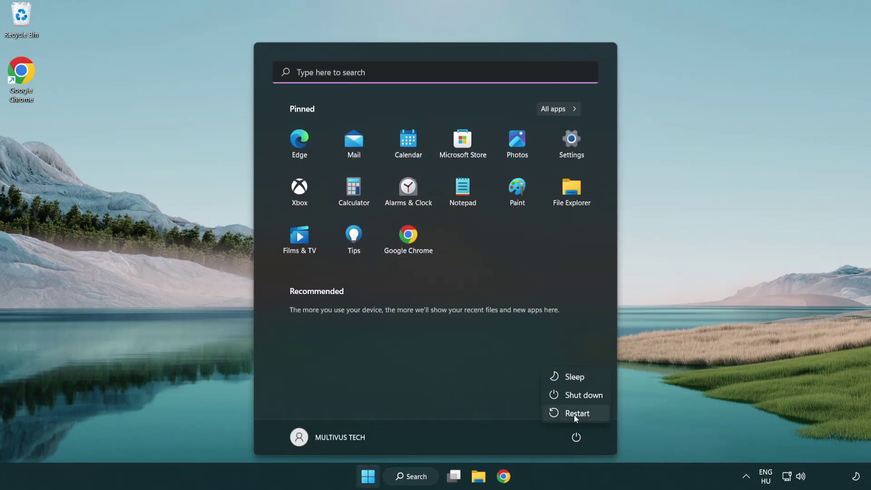